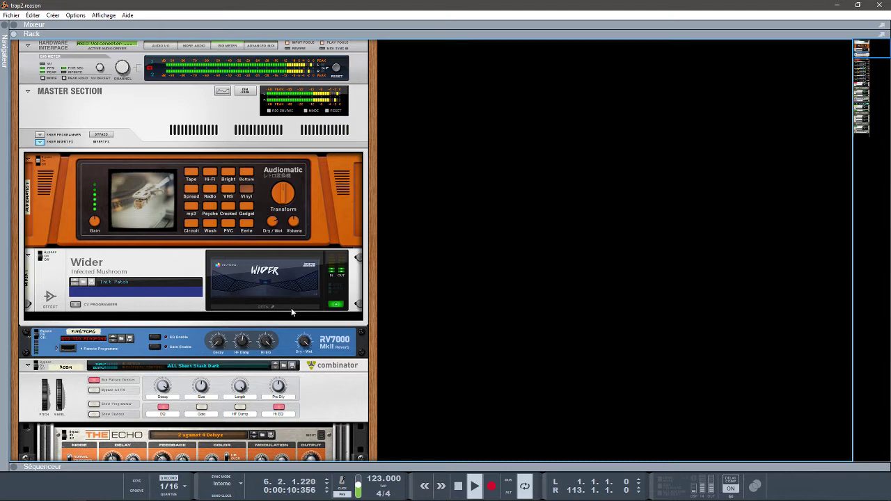
# Open the Wider plug-in in the master inserts and examine the send effects below the master section.
pyautogui.click(292, 308)
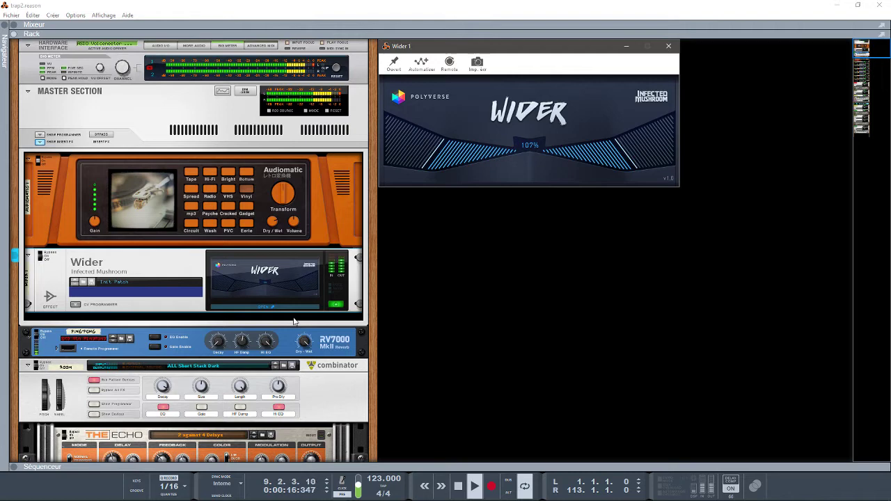
pyautogui.click(196, 271)
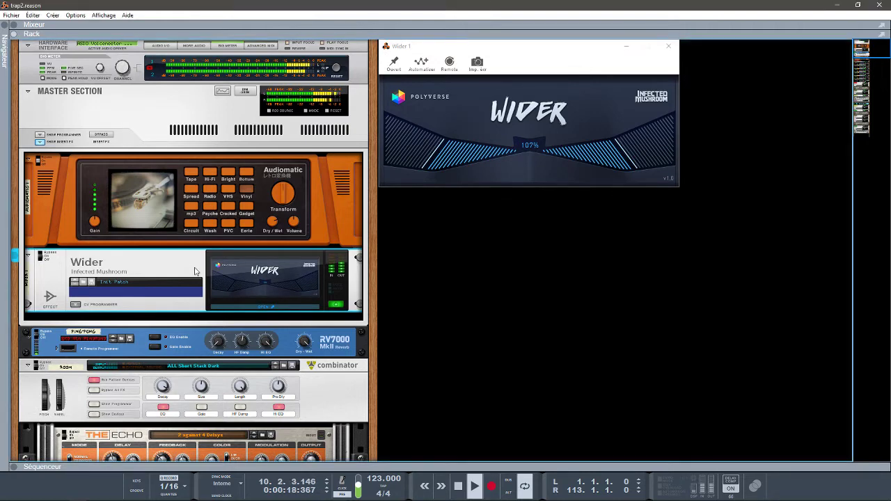
pyautogui.press('Down')
pyautogui.press('Down')
pyautogui.press('Down')
pyautogui.press('Down')
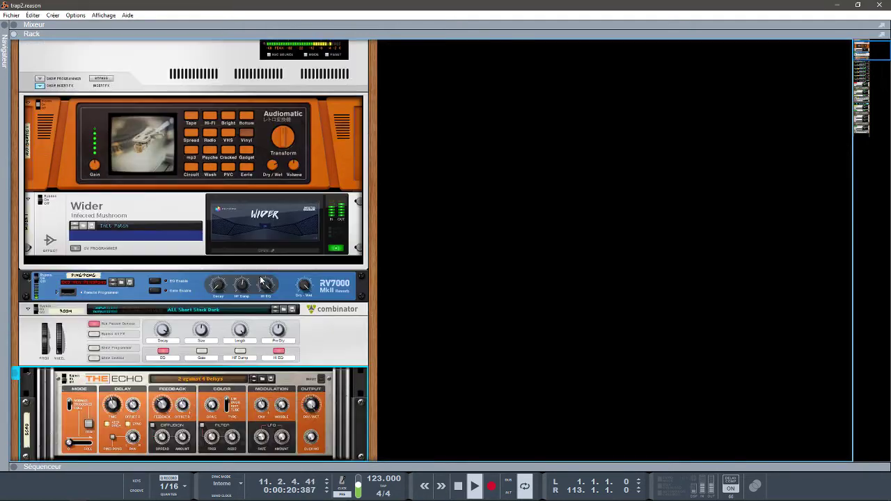
pyautogui.press('Down')
pyautogui.press('Down')
pyautogui.press('Down')
pyautogui.press('Down')
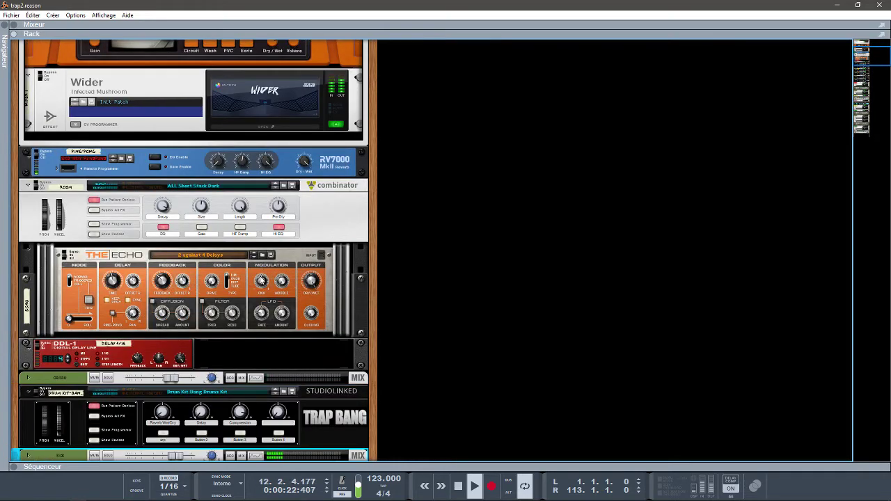
# Examine the Trap Bang drum kit devices and their mix channels down to the 1 EB SUS AC channel.
pyautogui.press('Down')
pyautogui.press('Down')
pyautogui.press('Down')
pyautogui.press('Down')
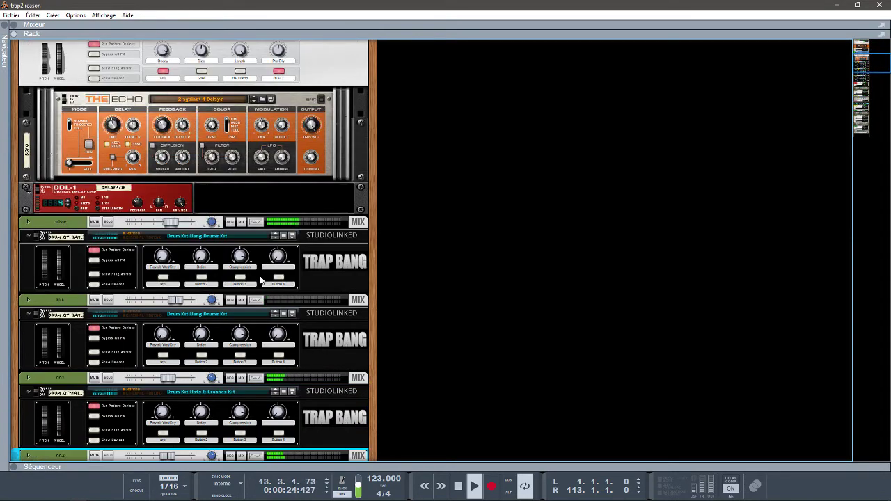
pyautogui.press('Down')
pyautogui.press('Down')
pyautogui.press('Down')
pyautogui.press('Down')
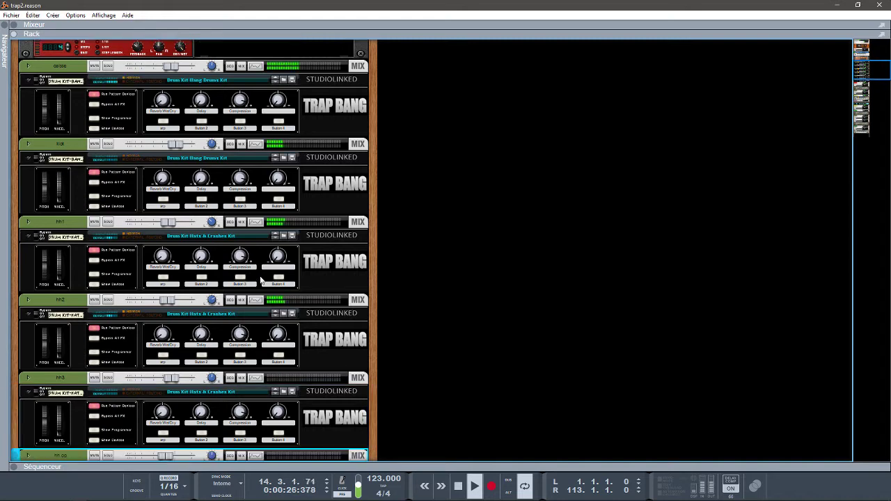
pyautogui.press('Down')
pyautogui.press('Down')
pyautogui.press('Down')
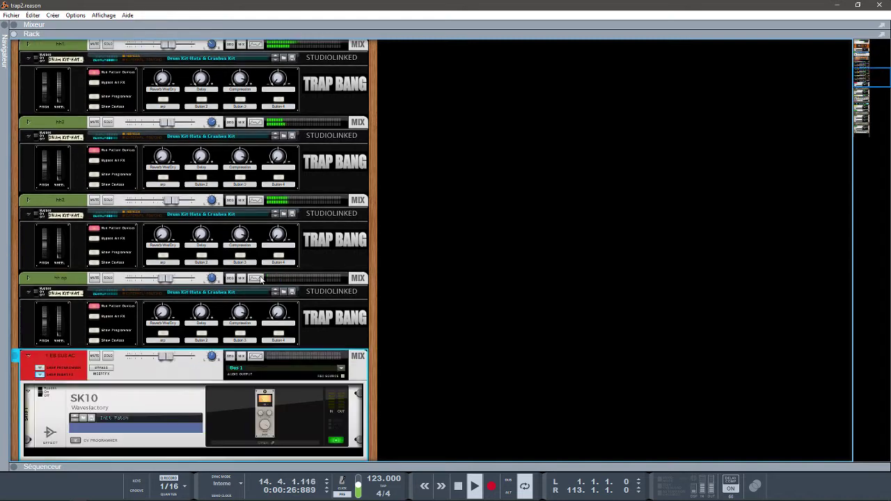
# Open the SK10 subkick simulator inserted on the 1 EB SUS AC channel to view its settings.
pyautogui.click(265, 441)
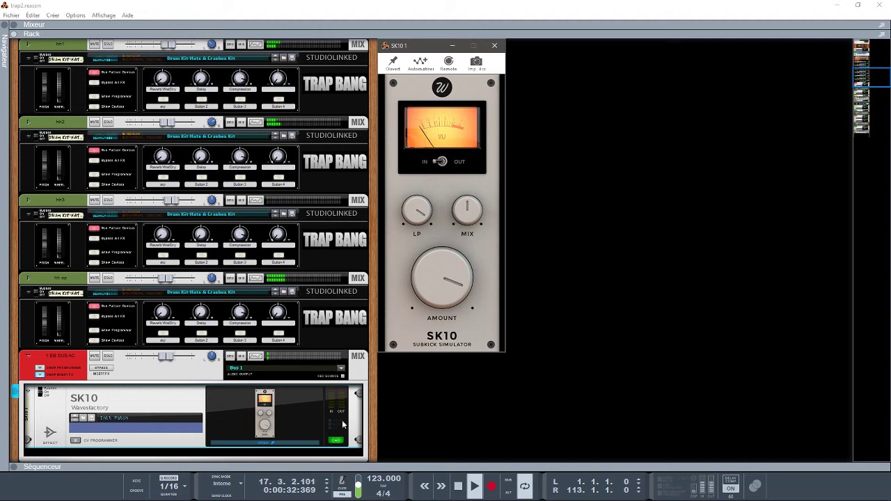
pyautogui.click(186, 395)
pyautogui.press('Up')
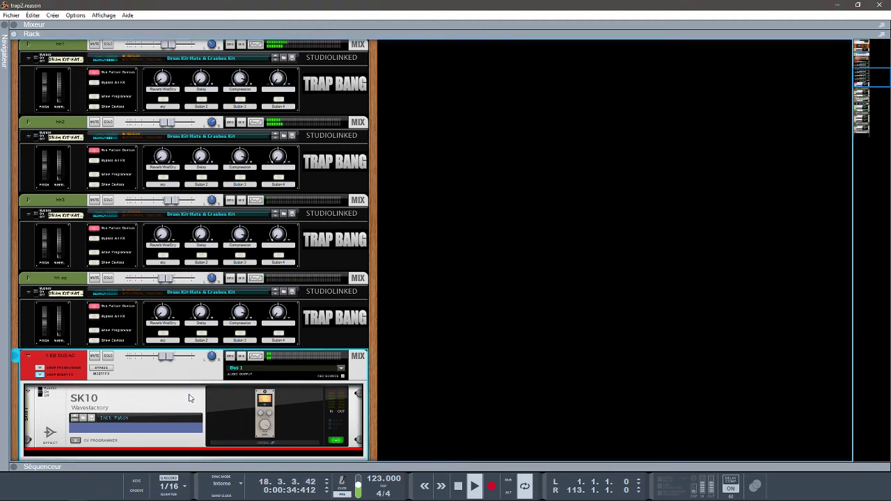
# Open the DD Channel strip inserted on Bus 1 to view its compressor, EQ and limiter settings.
pyautogui.press('Down')
pyautogui.press('Down')
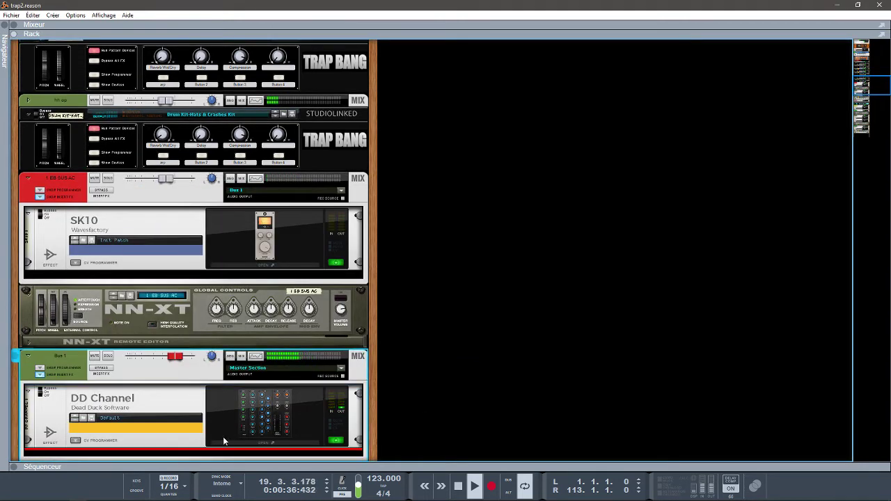
pyautogui.click(227, 440)
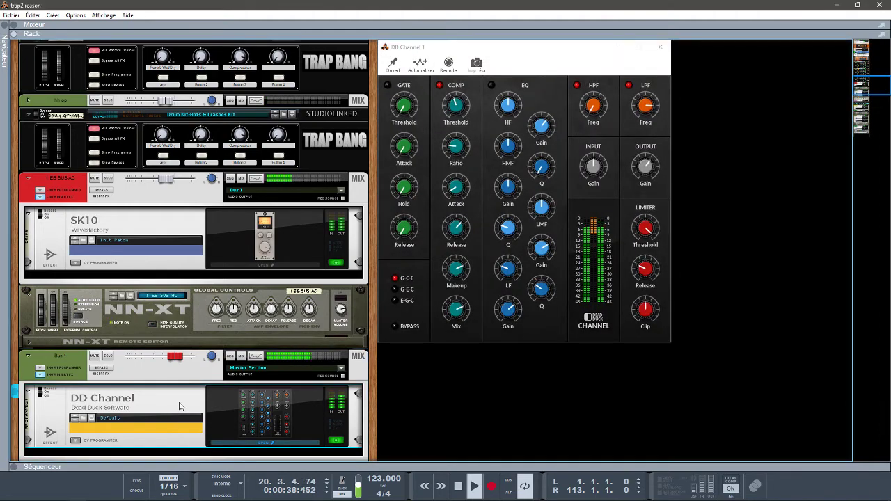
# View the Motown Rhodes and Pluck-Brick Pluck devices and open the Svep effect inserted on Bus 2.
pyautogui.press('Down')
pyautogui.press('Down')
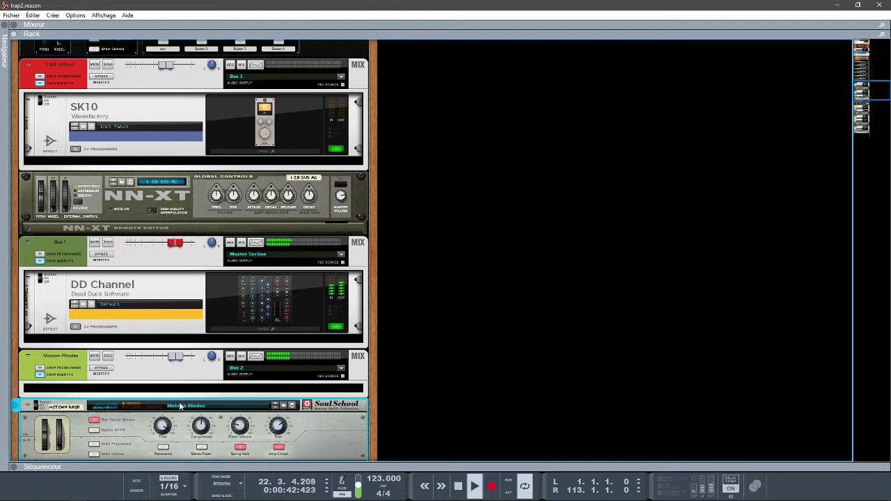
pyautogui.press('Down')
pyautogui.press('Down')
pyautogui.press('Down')
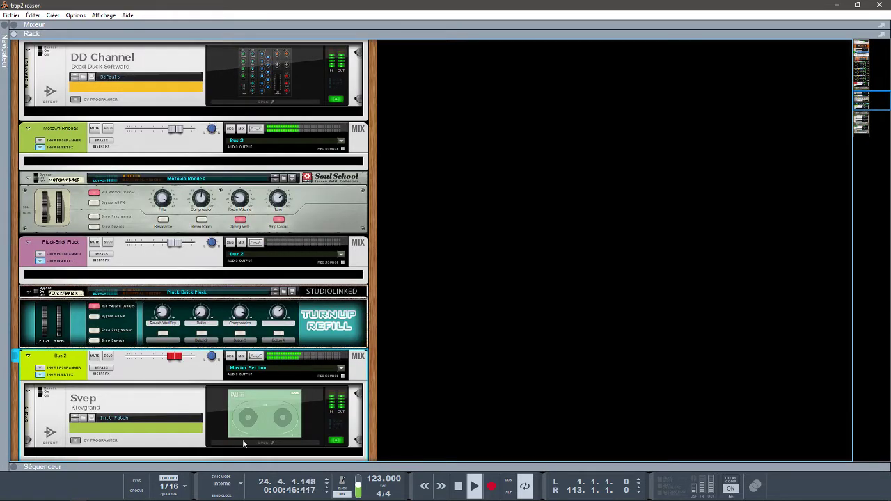
pyautogui.press('Down')
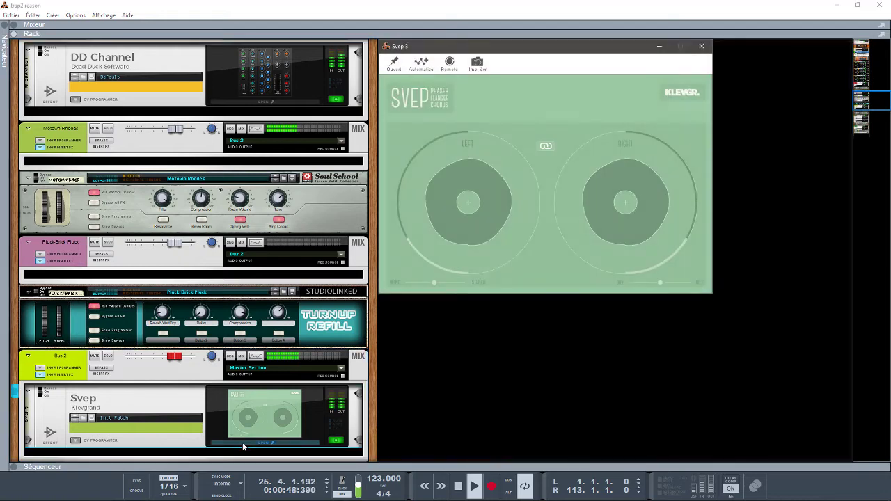
pyautogui.press('Up')
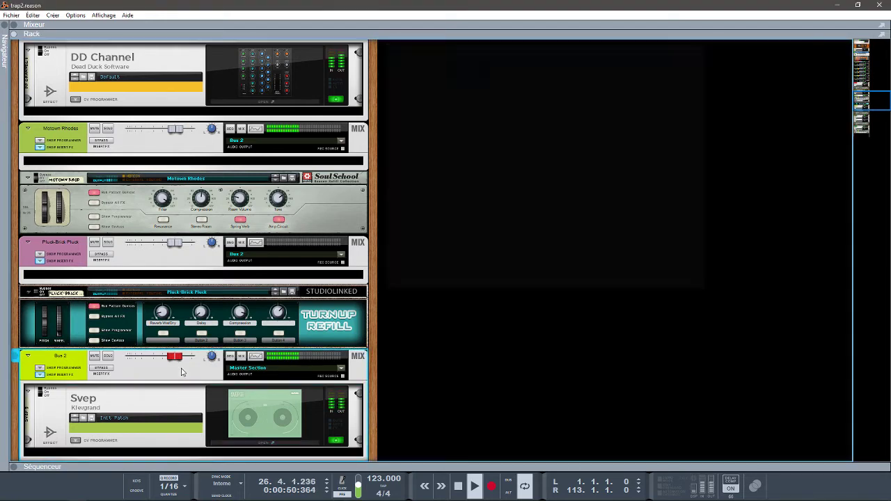
# Open the MiniFilter V and DD AutoPan effects inserted on the Roland Halo channel to view their settings.
pyautogui.press('Down')
pyautogui.press('Down')
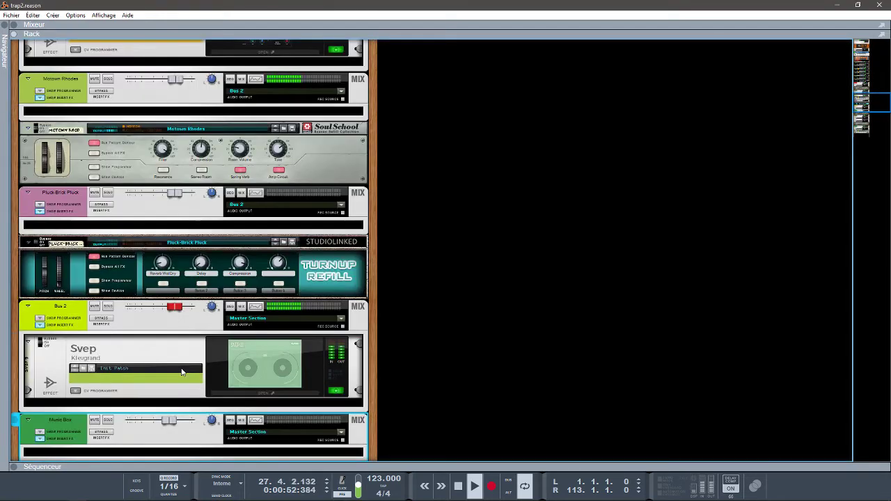
pyautogui.press('Down')
pyautogui.press('Down')
pyautogui.press('Down')
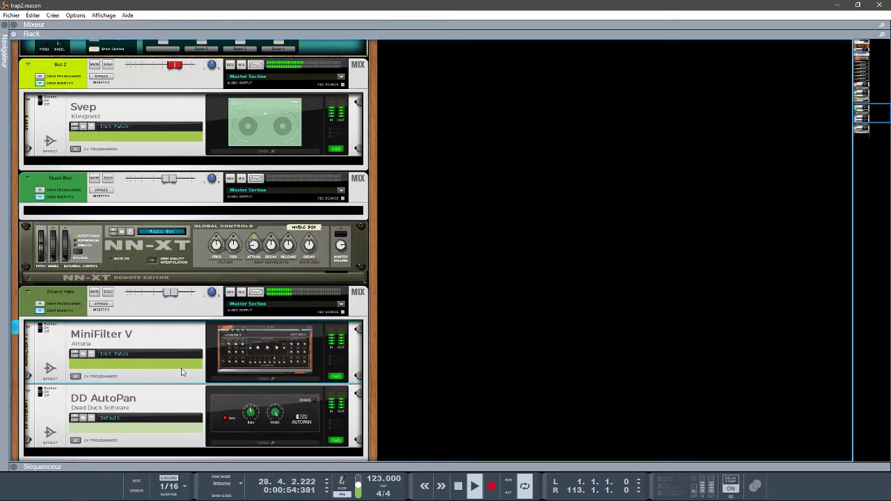
pyautogui.click(225, 380)
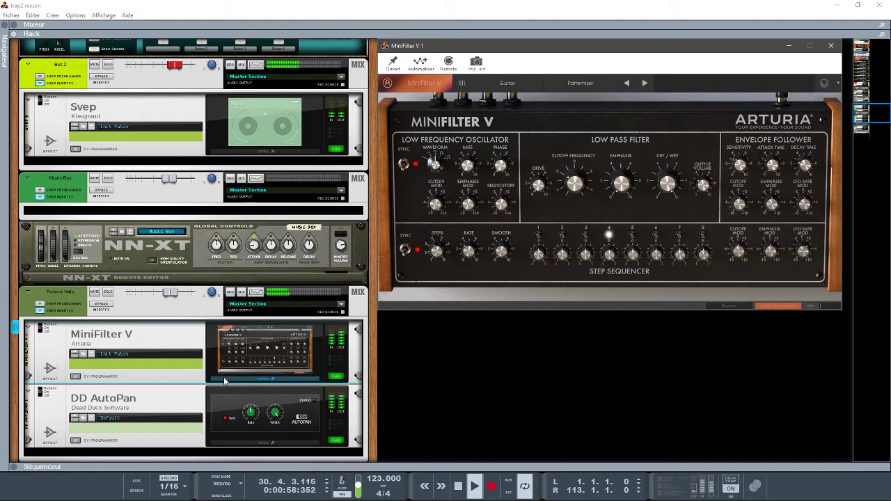
pyautogui.click(225, 444)
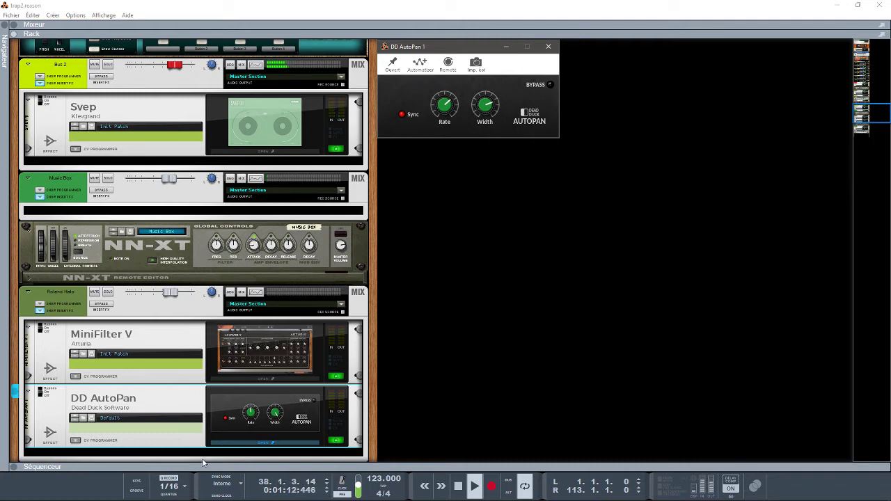
pyautogui.click(172, 433)
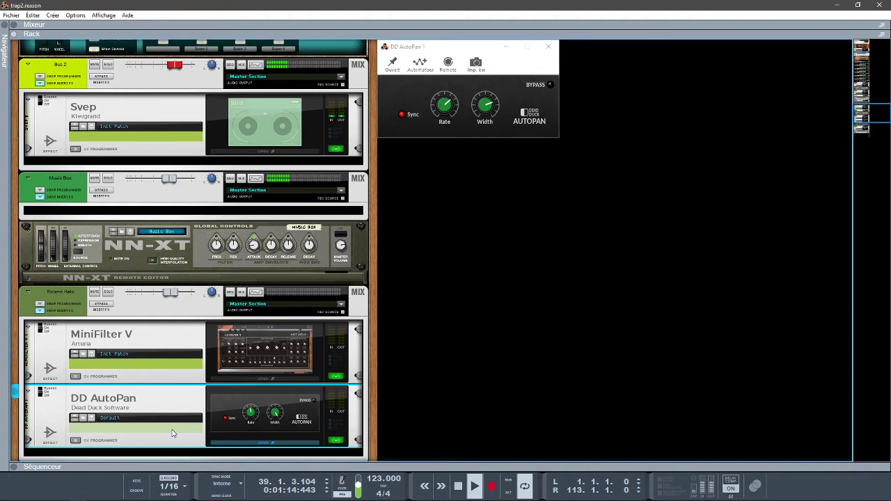
# Open the CamelCrusher effect inserted on the Cincinnati Funk Guitar channel to view its British Clean patch.
pyautogui.press('Down')
pyautogui.press('Down')
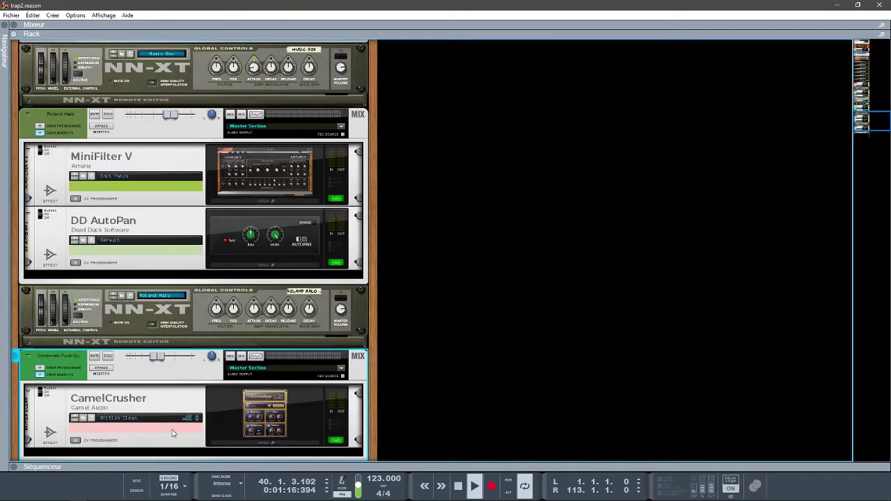
pyautogui.press('Down')
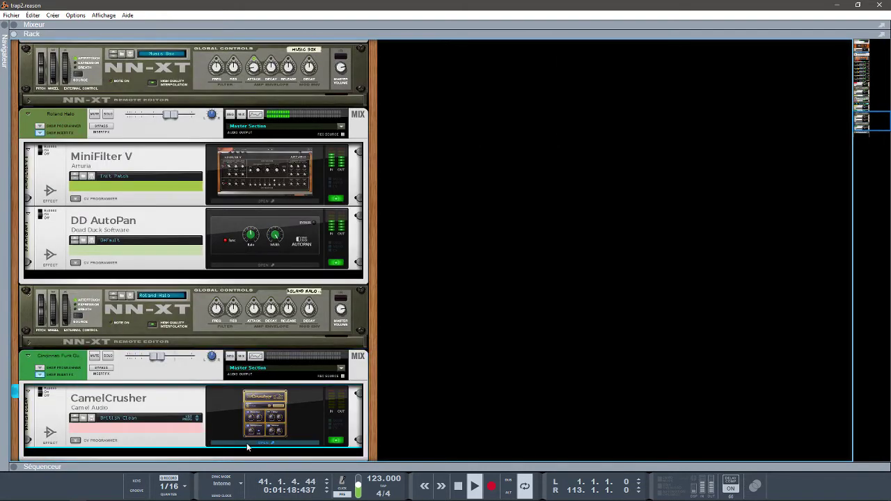
pyautogui.click(247, 443)
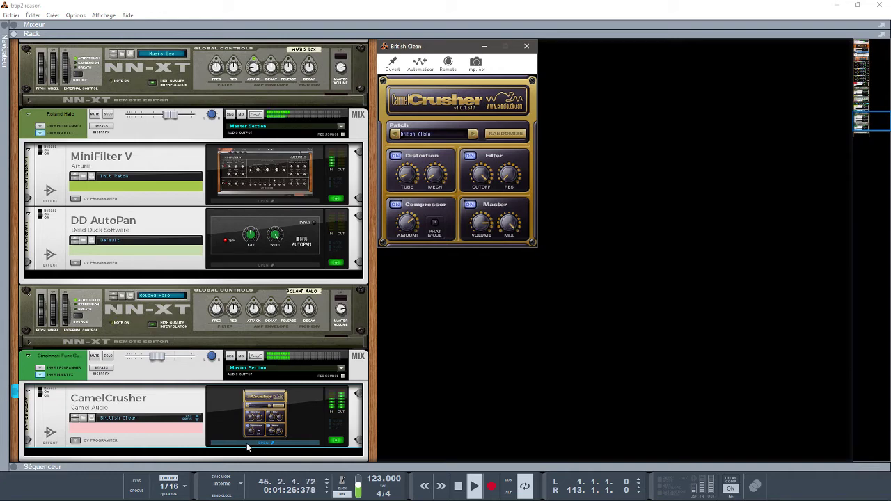
# Close the CamelCrusher window and show the whole song arrangement in the sequencer.
pyautogui.press('F5')
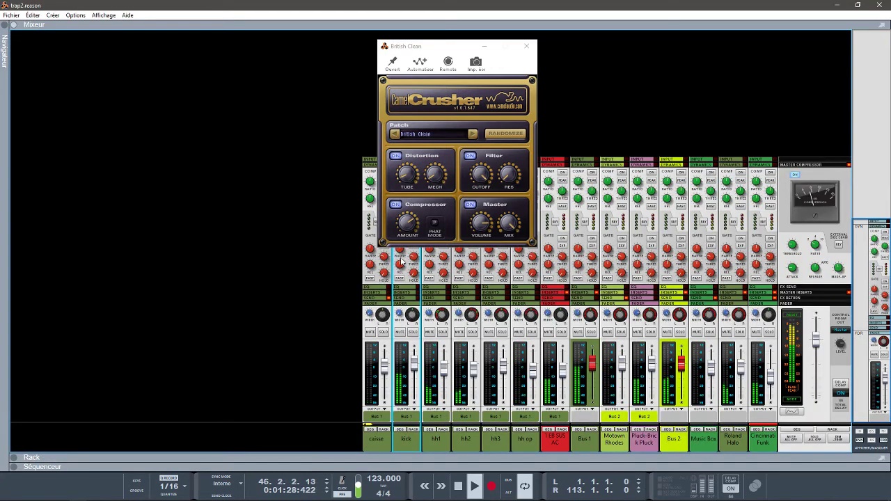
pyautogui.click(526, 46)
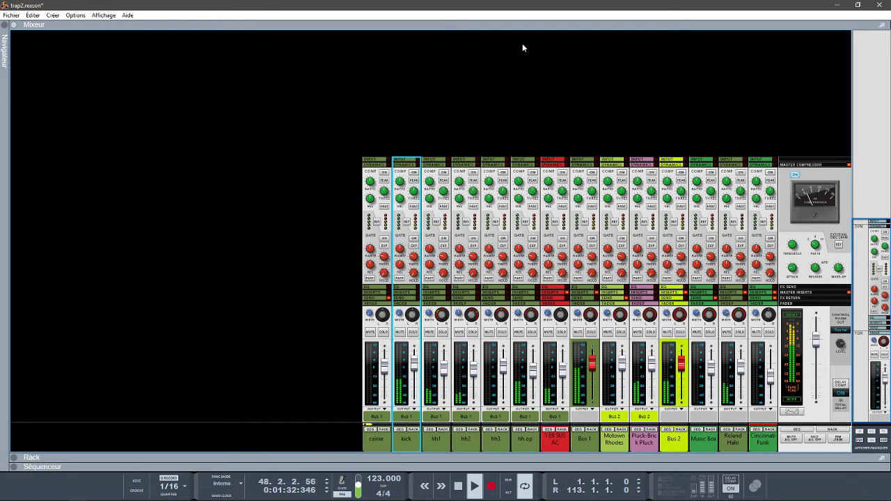
pyautogui.press('F7')
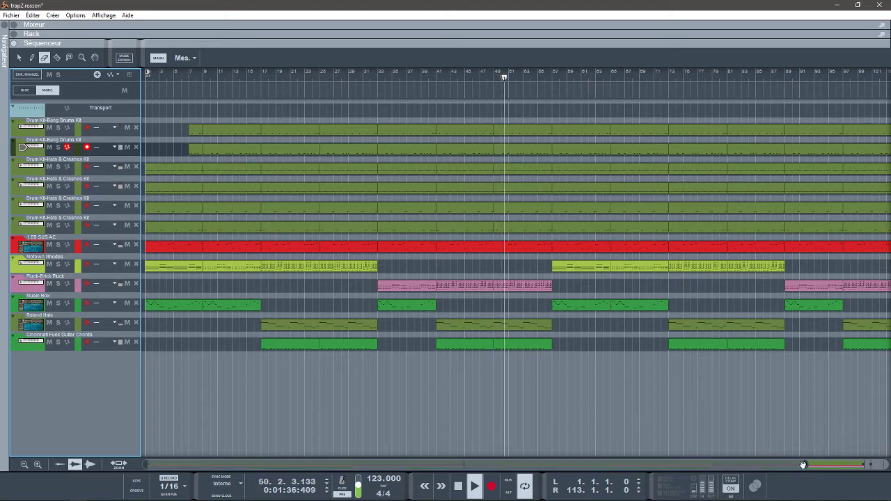
pyautogui.moveTo(805, 465); pyautogui.dragTo(879, 465)
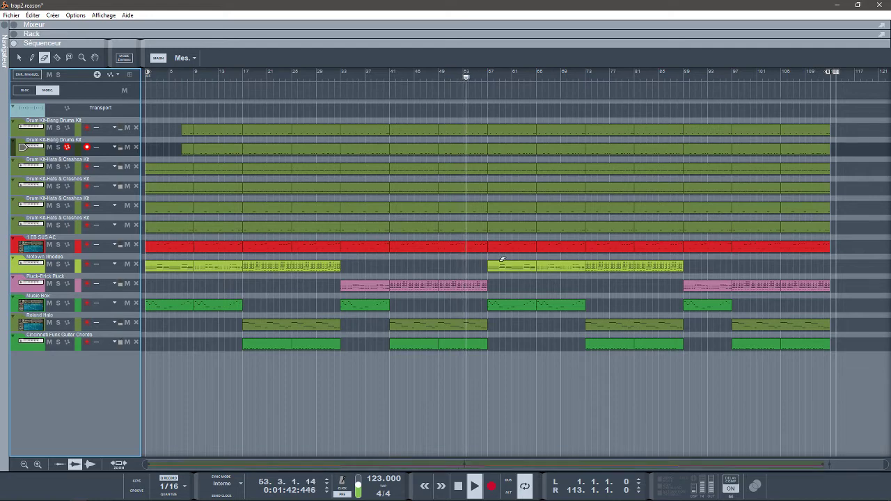
# Set the stereo width of the Wider effect in the master inserts to 97%.
pyautogui.press('F5')
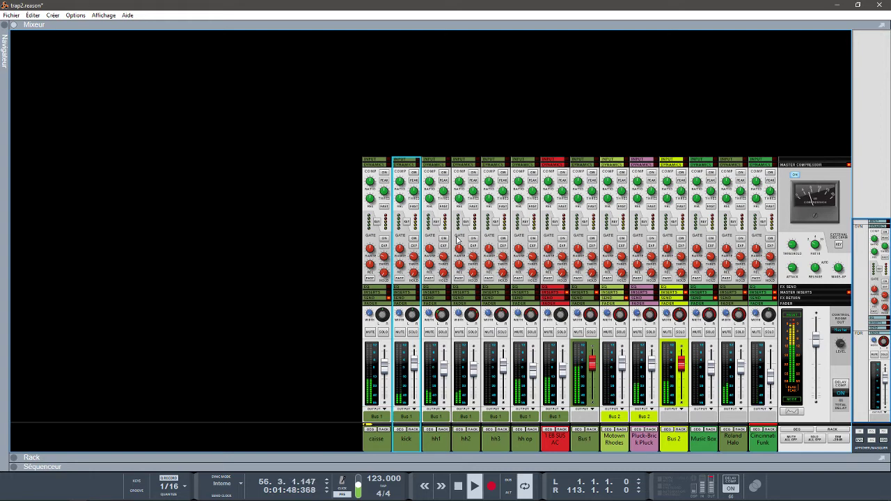
pyautogui.press('F6')
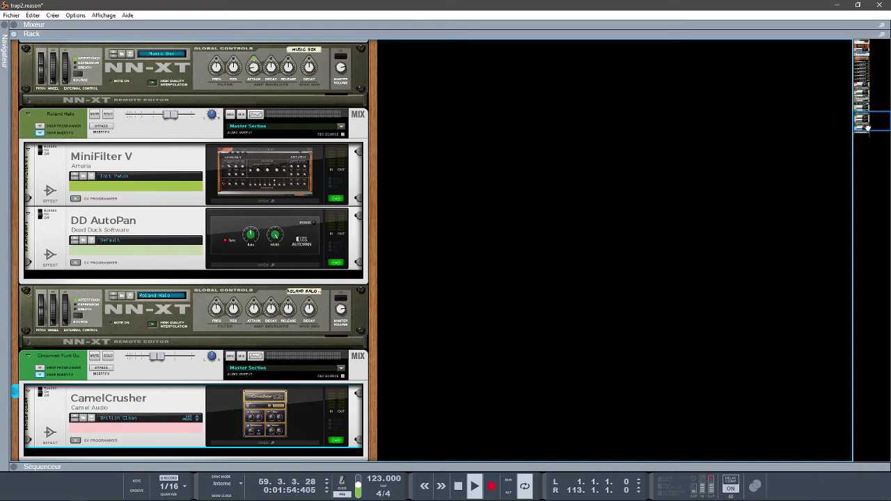
pyautogui.moveTo(867, 127); pyautogui.dragTo(836, 58)
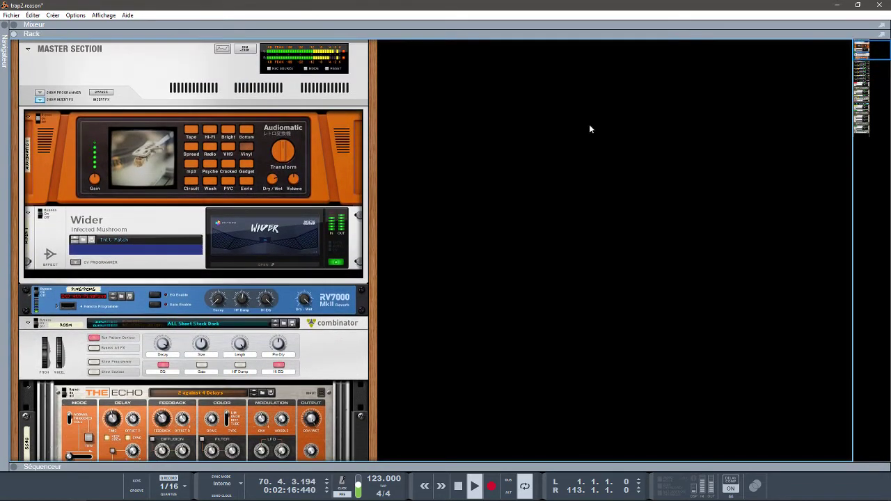
pyautogui.click(311, 265)
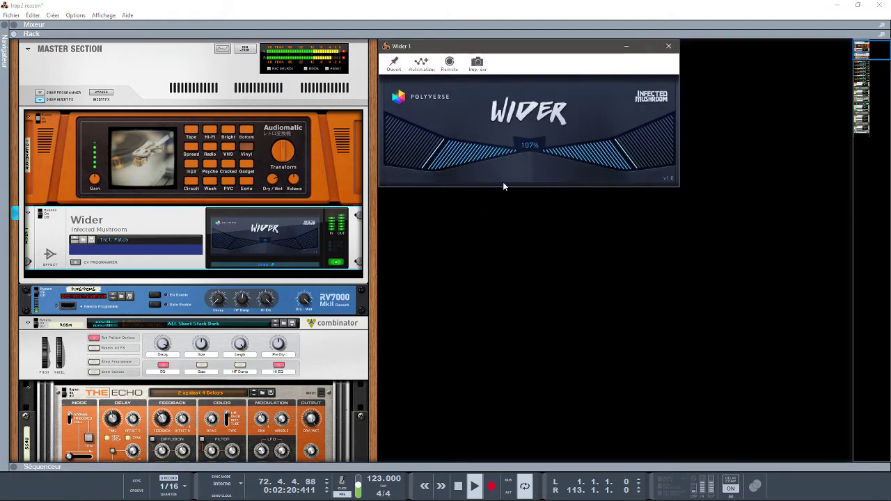
pyautogui.moveTo(583, 154); pyautogui.dragTo(576, 157)
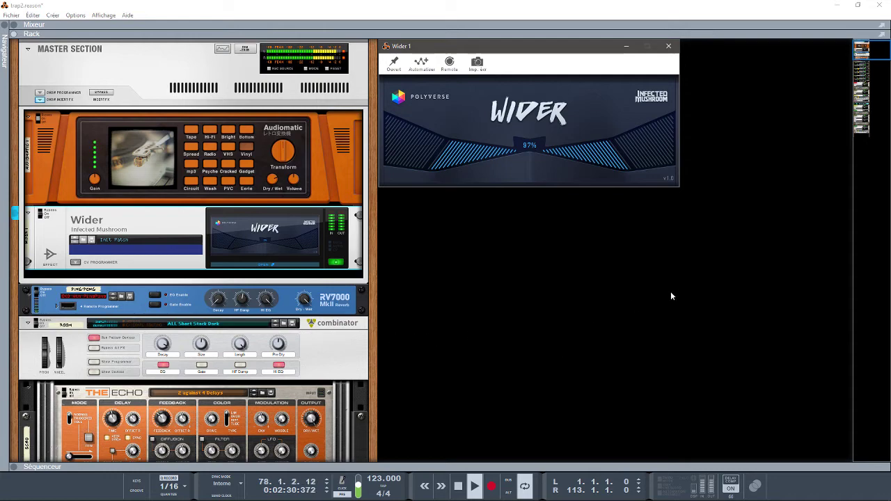
# Review the DD Channel settings on Bus 1 and the MiniFilter V settings on the Roland Halo channel.
pyautogui.moveTo(867, 46); pyautogui.dragTo(890, 95)
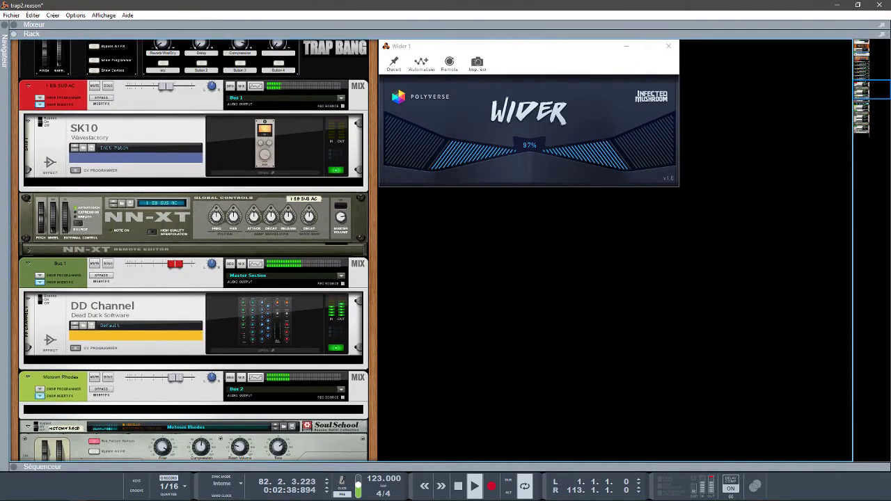
pyautogui.click(290, 352)
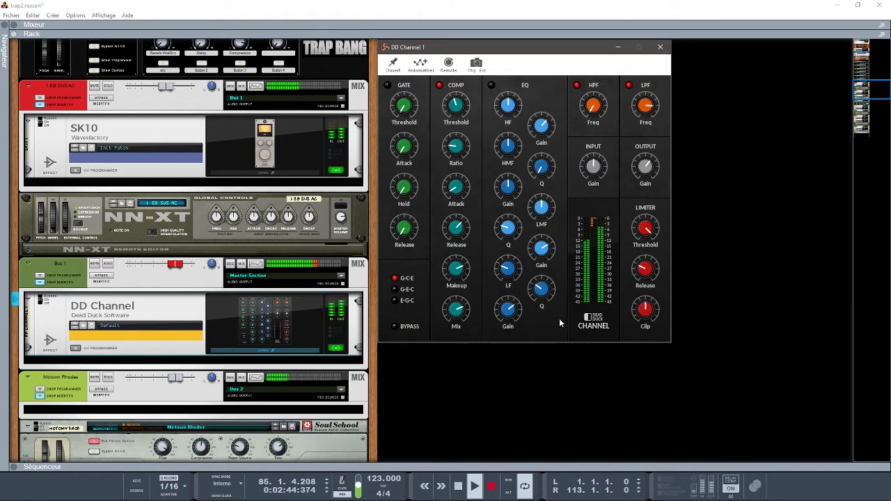
pyautogui.click(869, 92)
pyautogui.moveTo(868, 93); pyautogui.dragTo(881, 119)
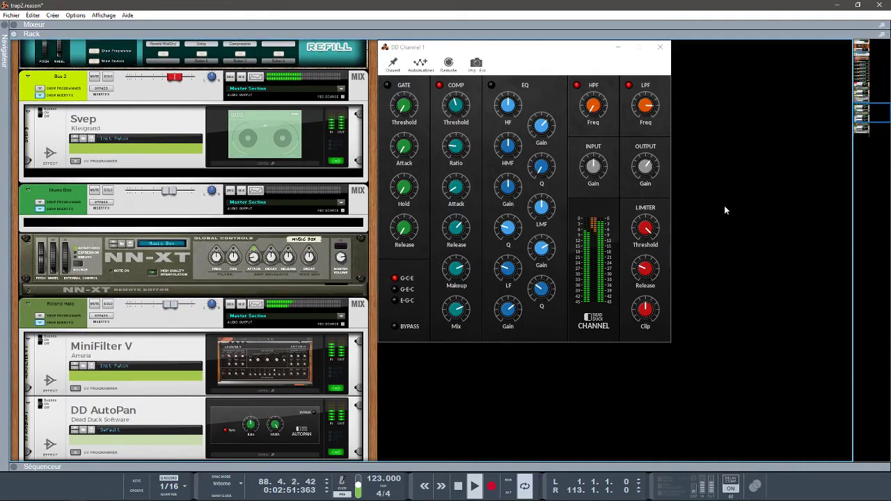
pyautogui.click(306, 392)
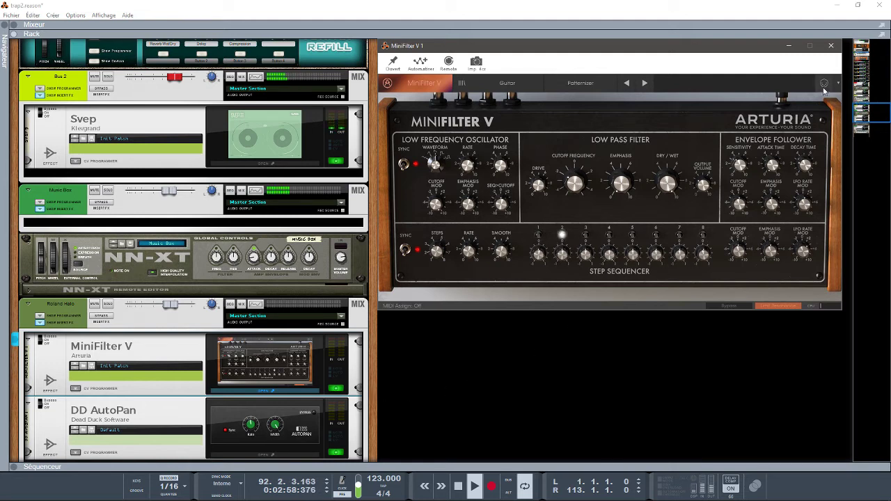
pyautogui.click(831, 47)
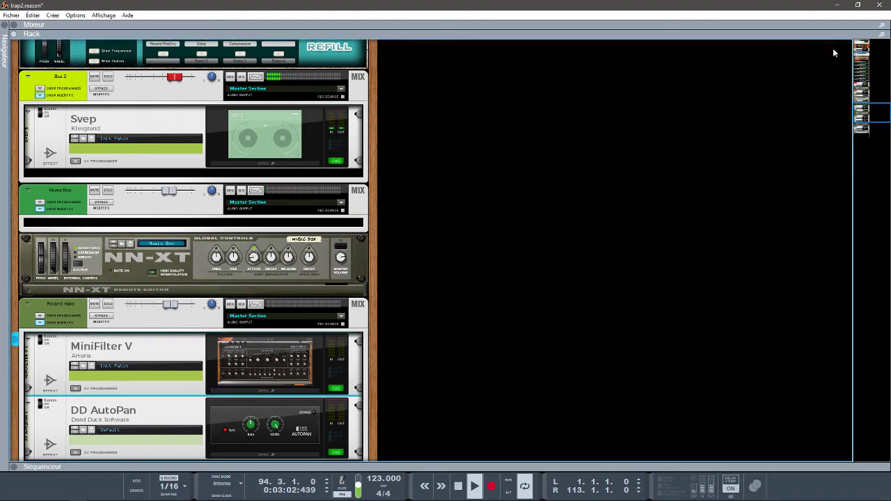
# Display the song arrangement in the sequencer and the channel strips in the mixer.
pyautogui.press('F7')
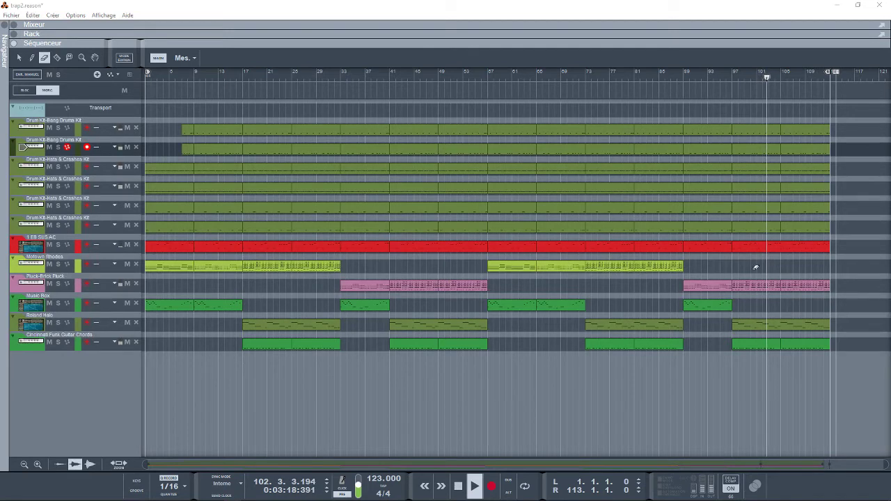
pyautogui.click(564, 407)
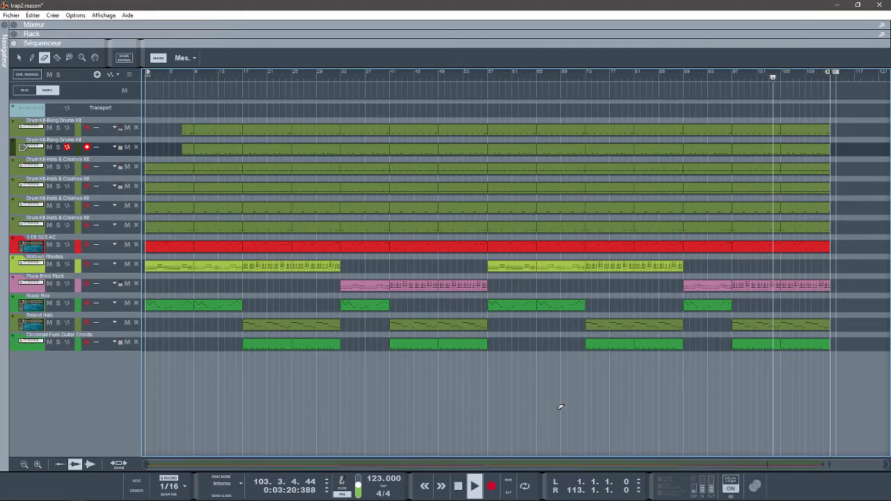
pyautogui.press('F5')
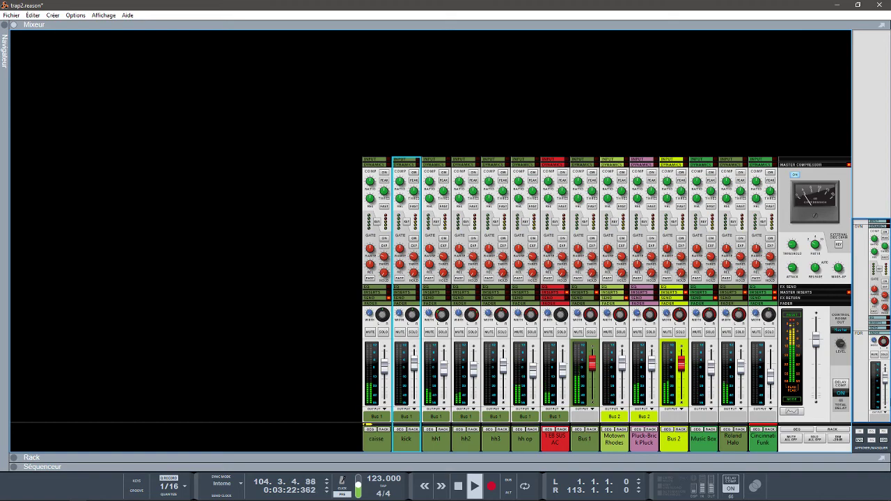